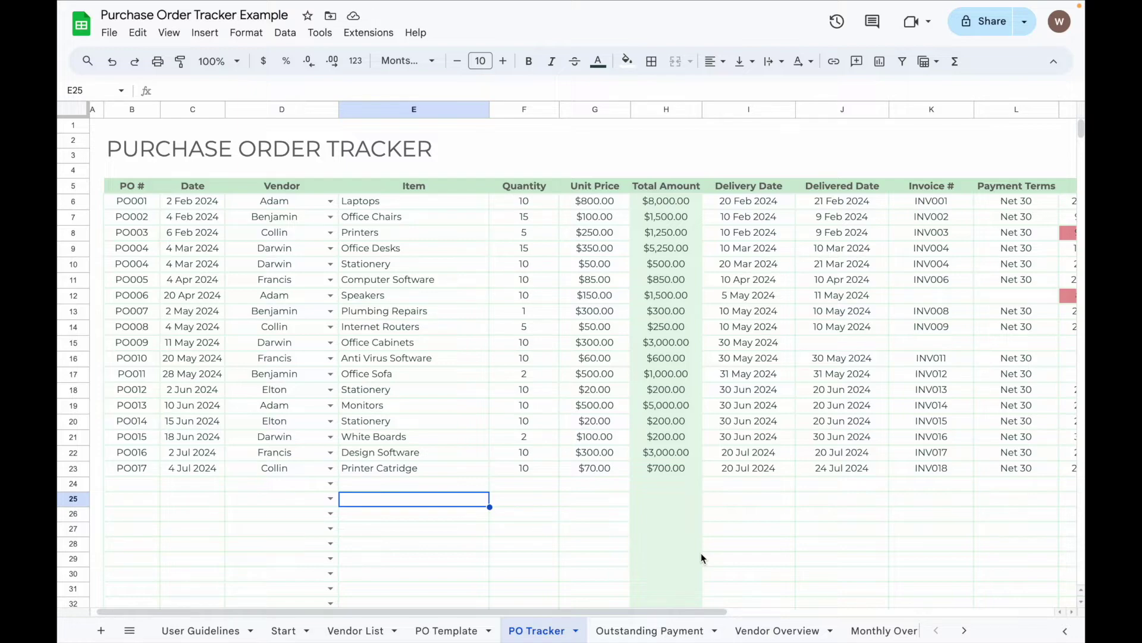
Scroll PO Tracker right to bring Due Date, Amount Paid, Amount Due and Payment Status into view.
scroll(702, 558, "right", 5)
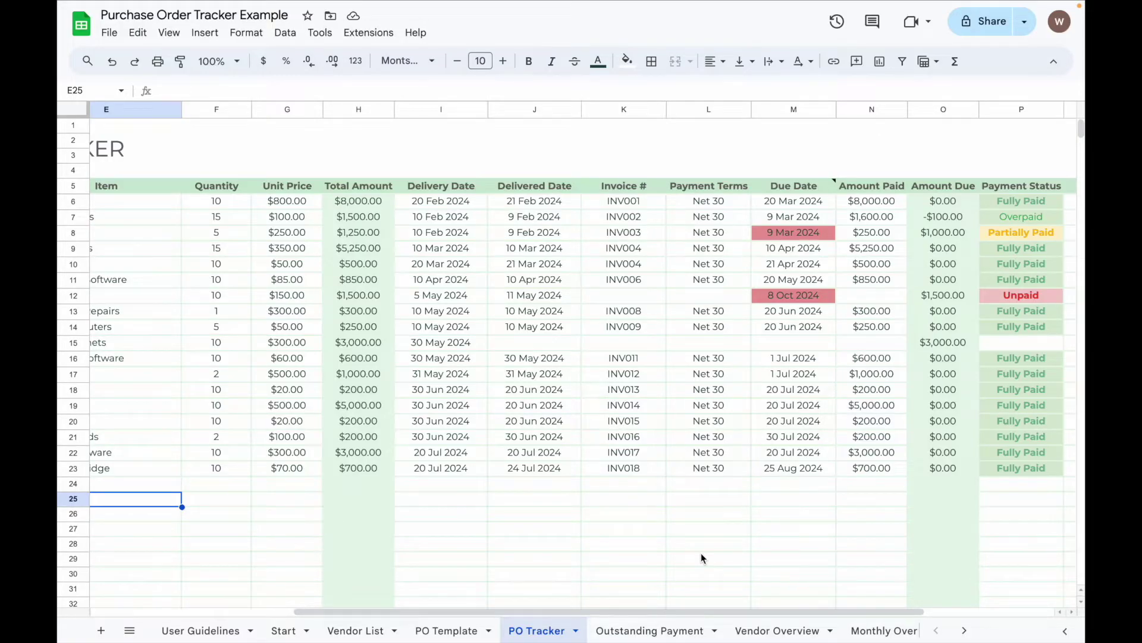
On the Start sheet, check the February 2024 starting month and the Overpaid, Fully Paid, Partially Paid and Unpaid translations.
left_click(288, 629)
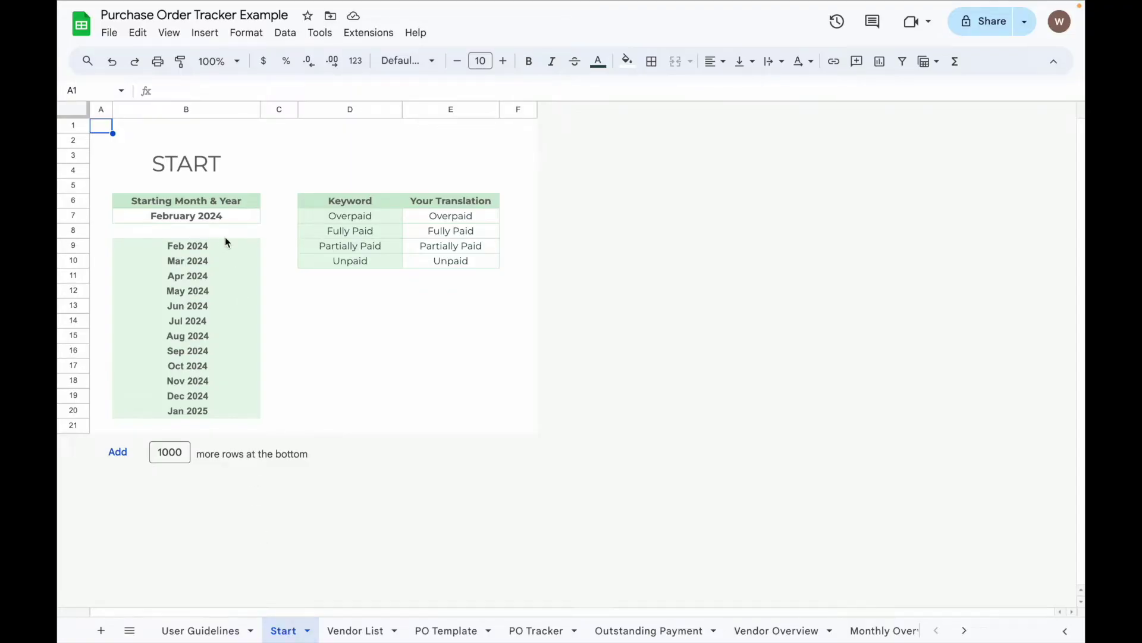
left_click(226, 220)
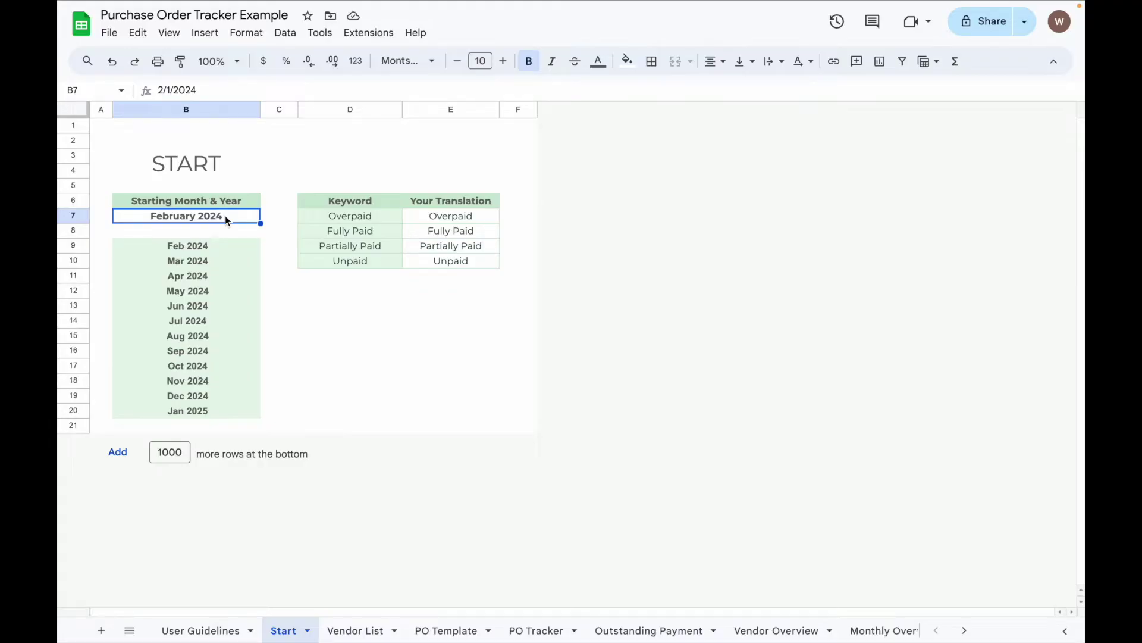
left_click(430, 221)
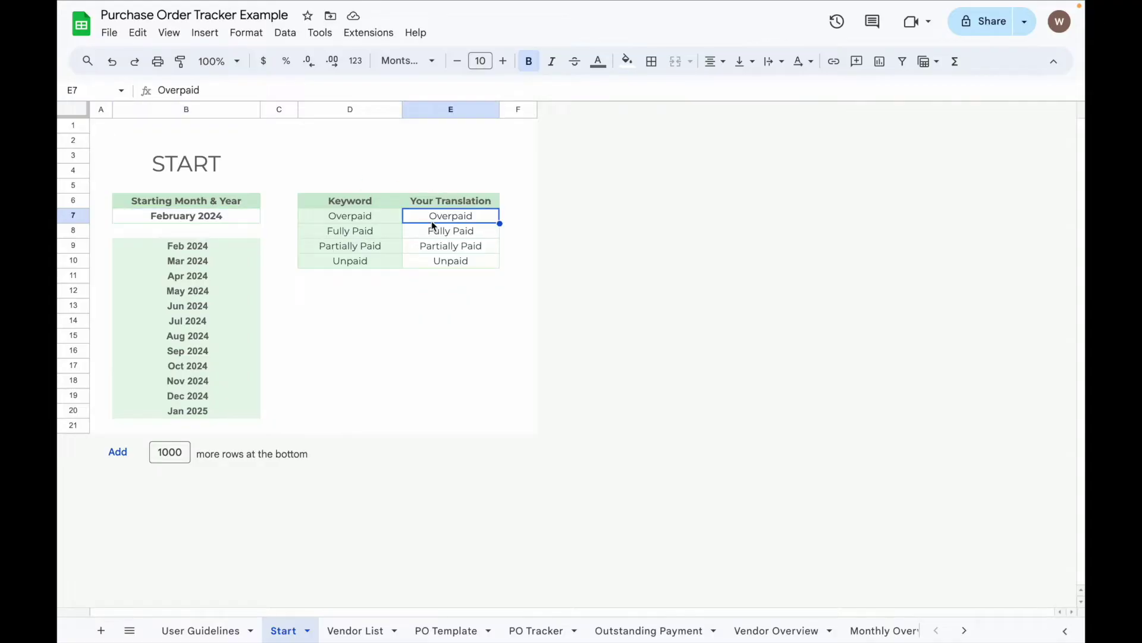
left_click(426, 234)
left_click(427, 250)
left_click(429, 262)
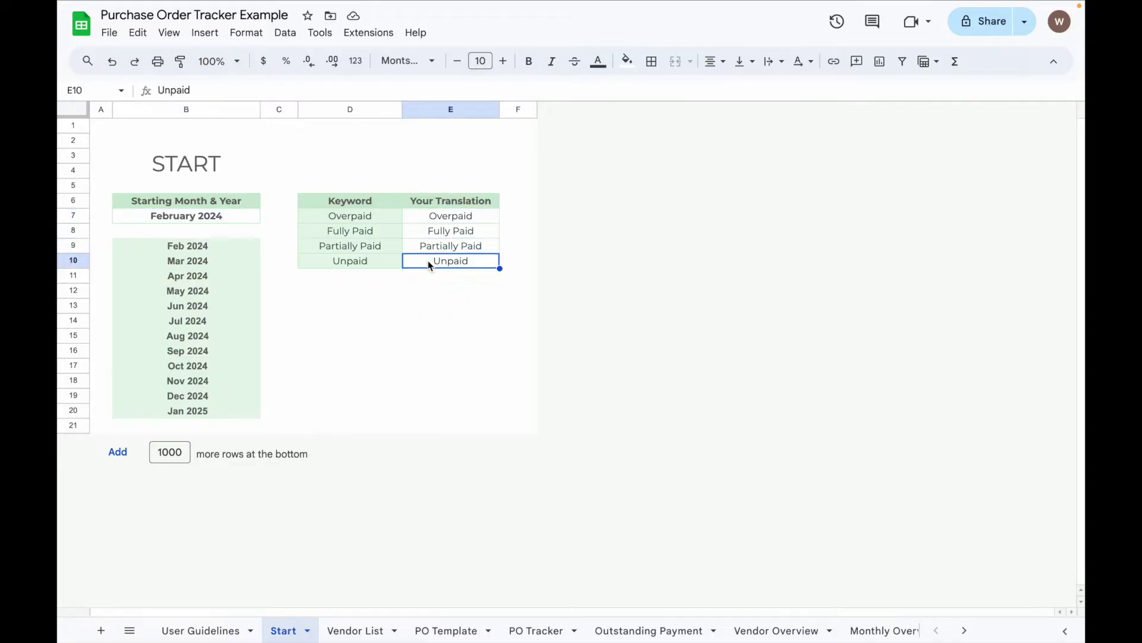
Review the first vendor's name, email, phone, address, city, state and ZIP, then go to PO Template.
left_click(348, 632)
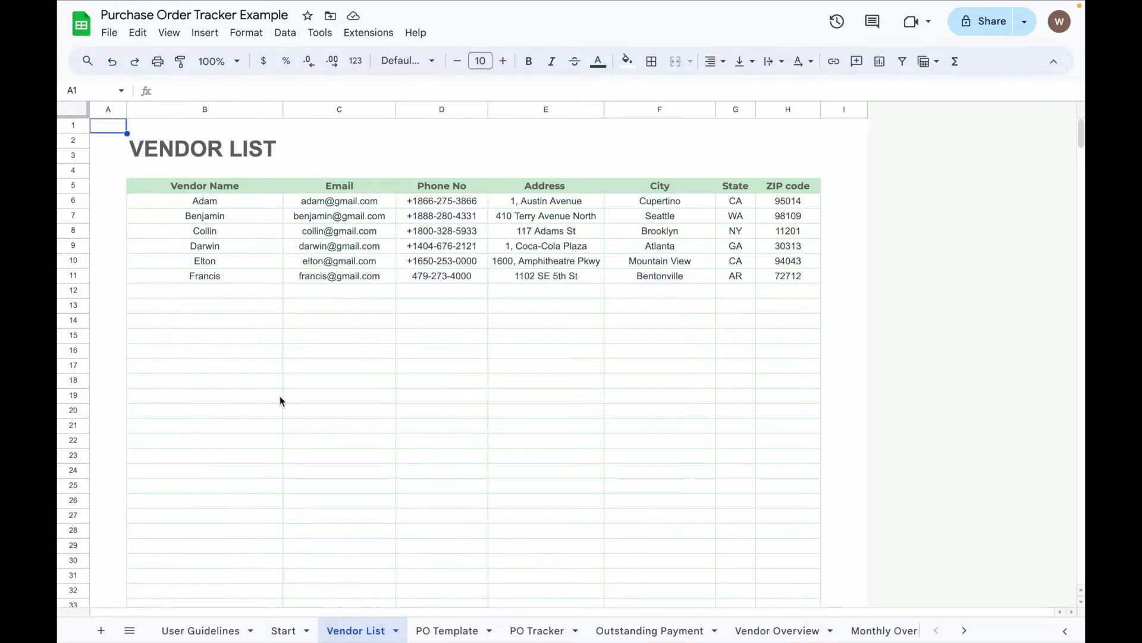
left_click(241, 202)
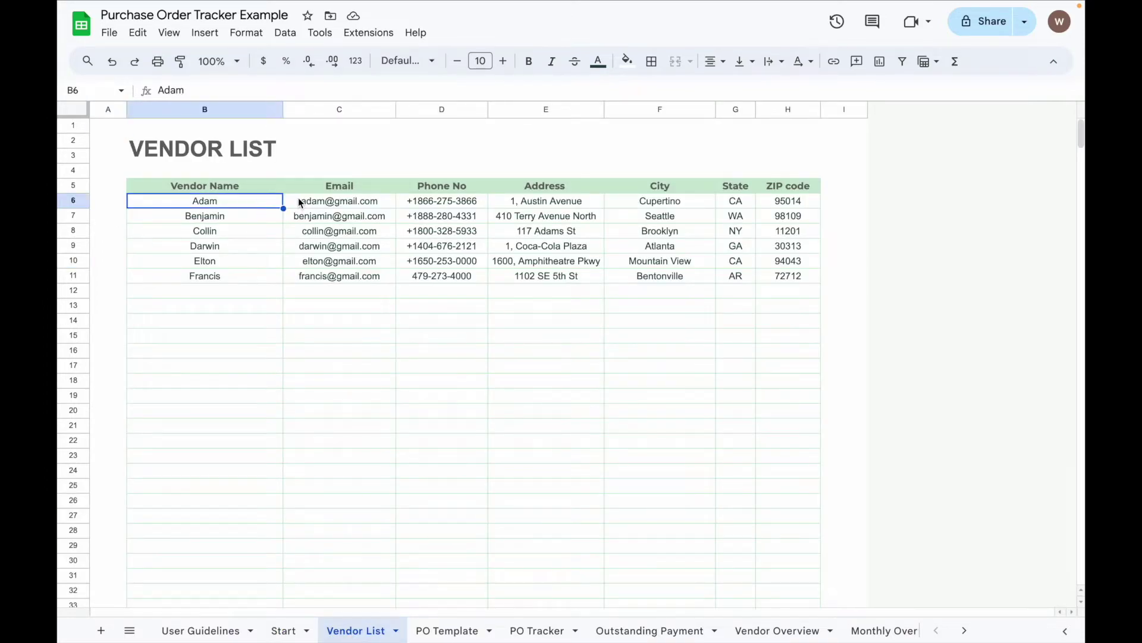
left_click(301, 203)
left_click(427, 203)
left_click(533, 201)
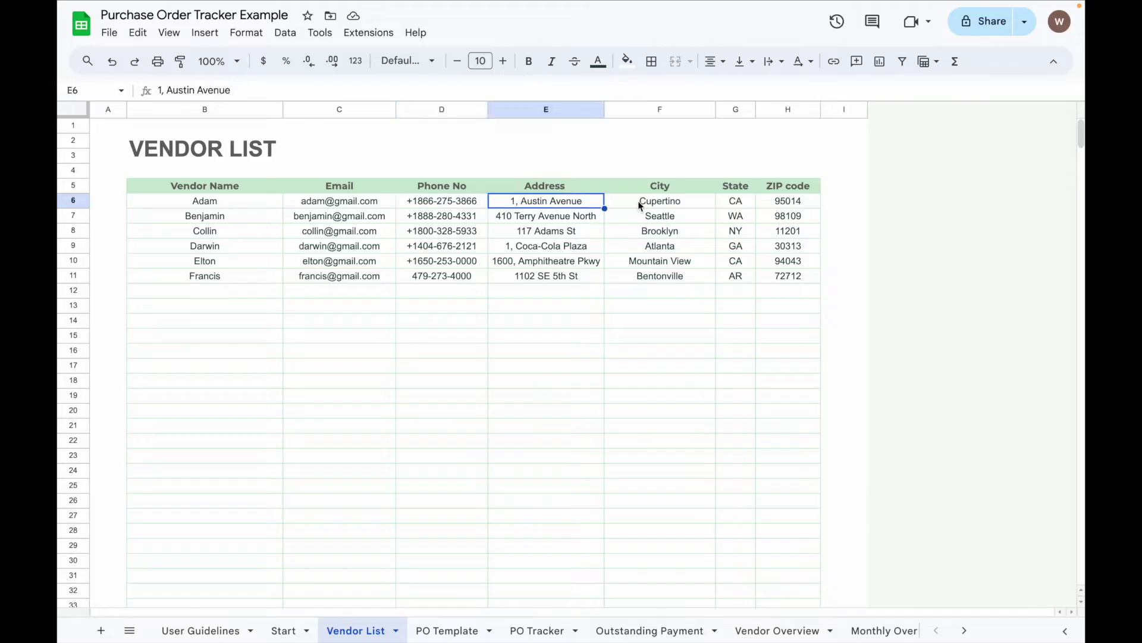
left_click(641, 206)
left_click(731, 204)
left_click(799, 206)
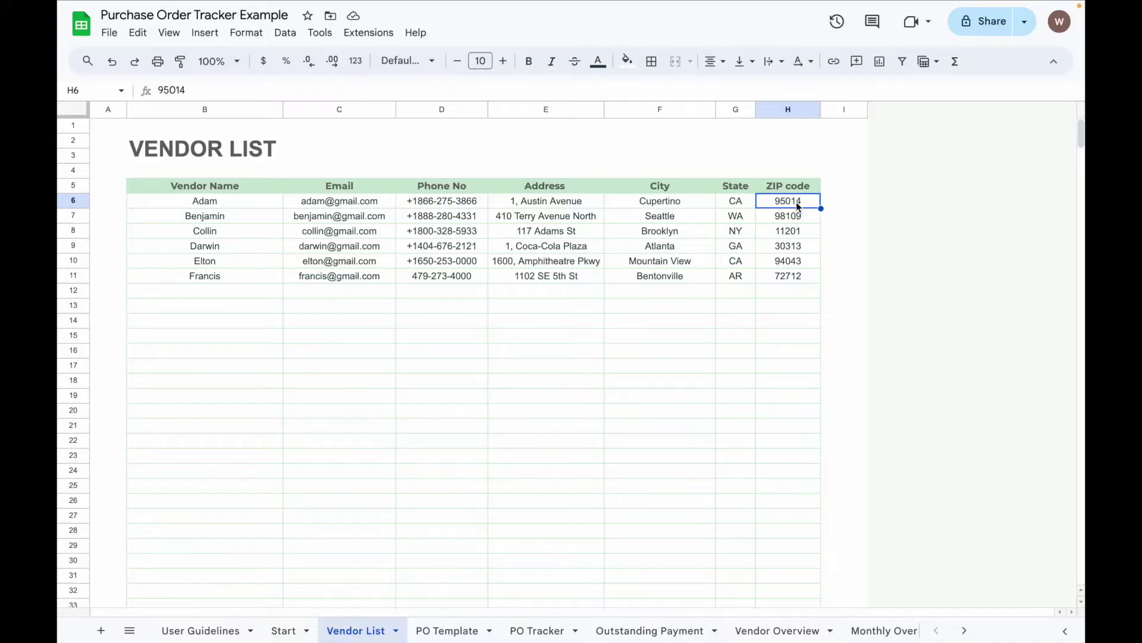
key("ctrl+shift+Page_Down")
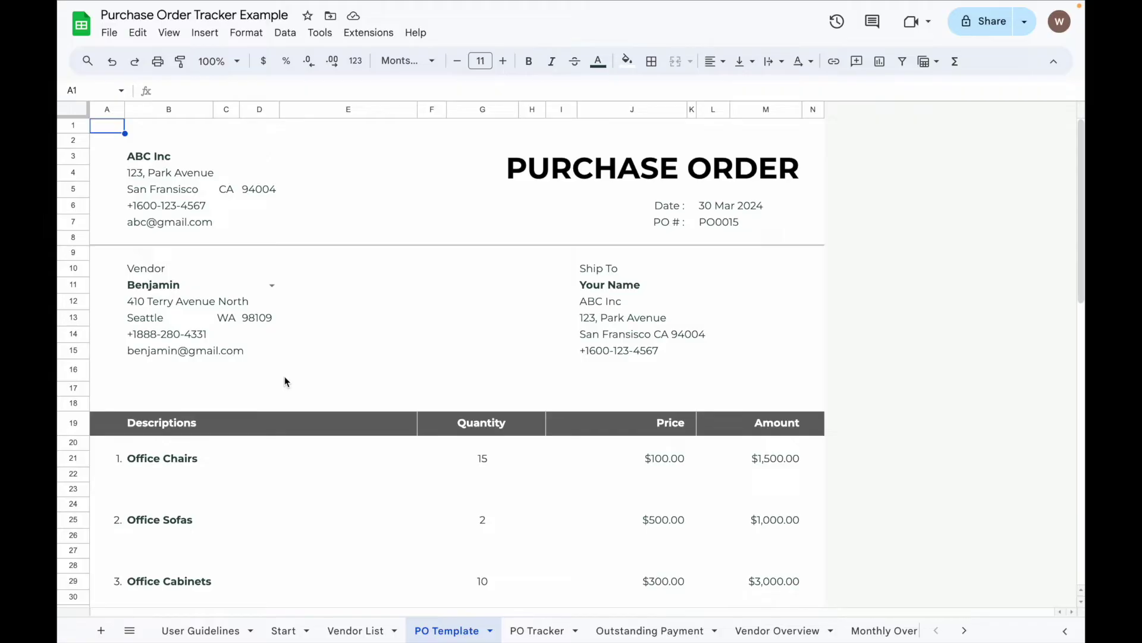
Set the PO's vendor to the first listed vendor and review the Office Chairs line (quantity 15).
left_click(272, 286)
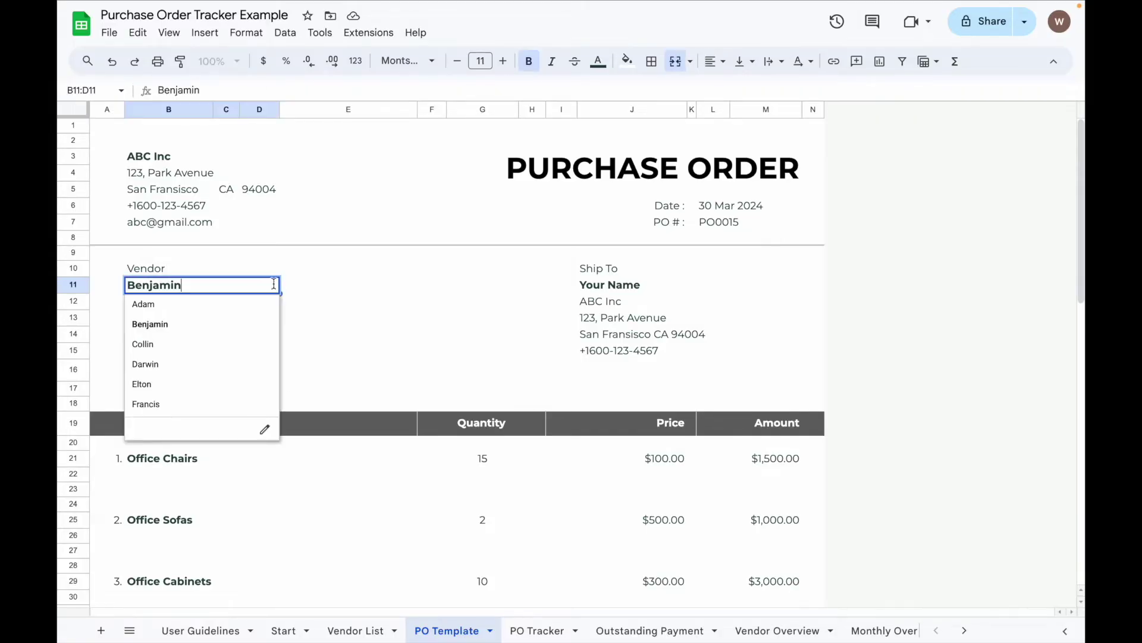
left_click(250, 310)
left_click(262, 458)
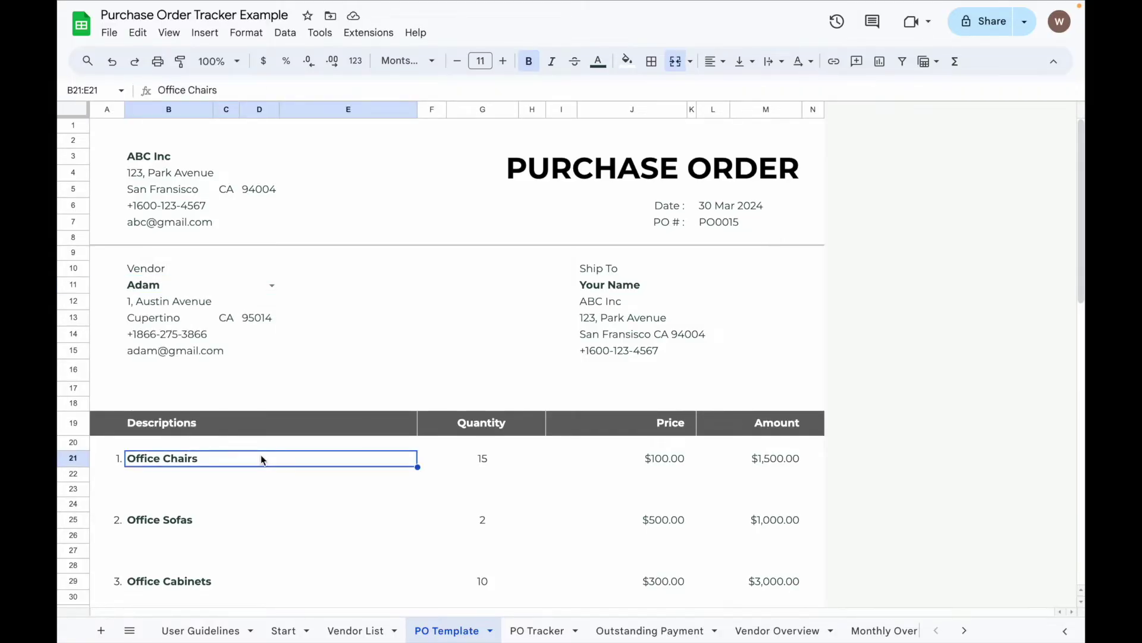
left_click(456, 462)
left_click(628, 445)
scroll(631, 459, "down", 10)
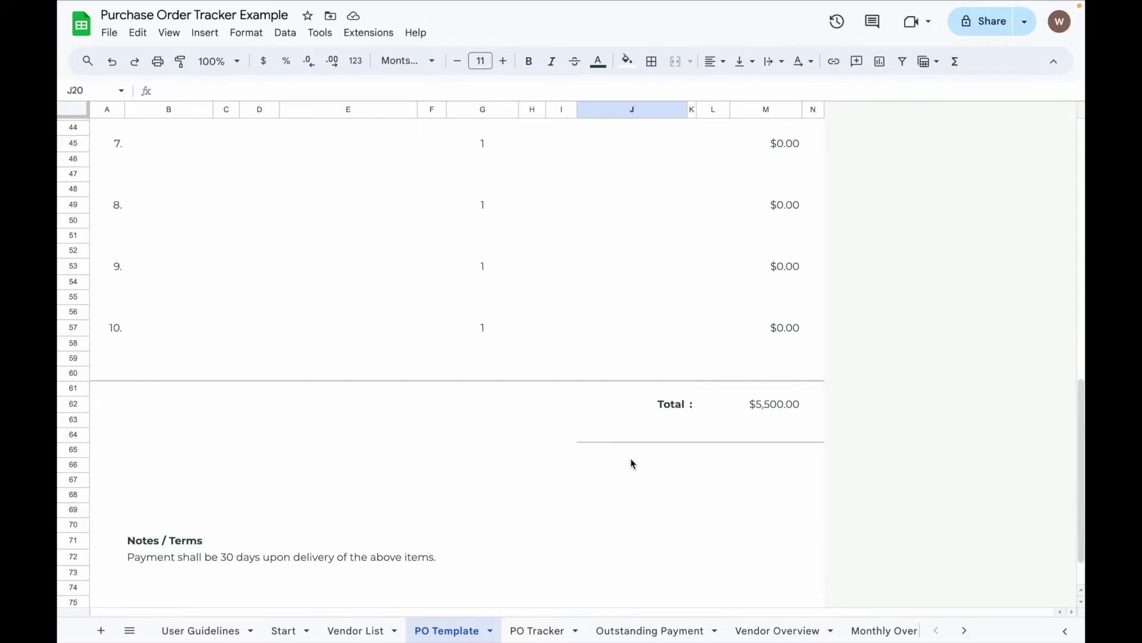
left_click(376, 300)
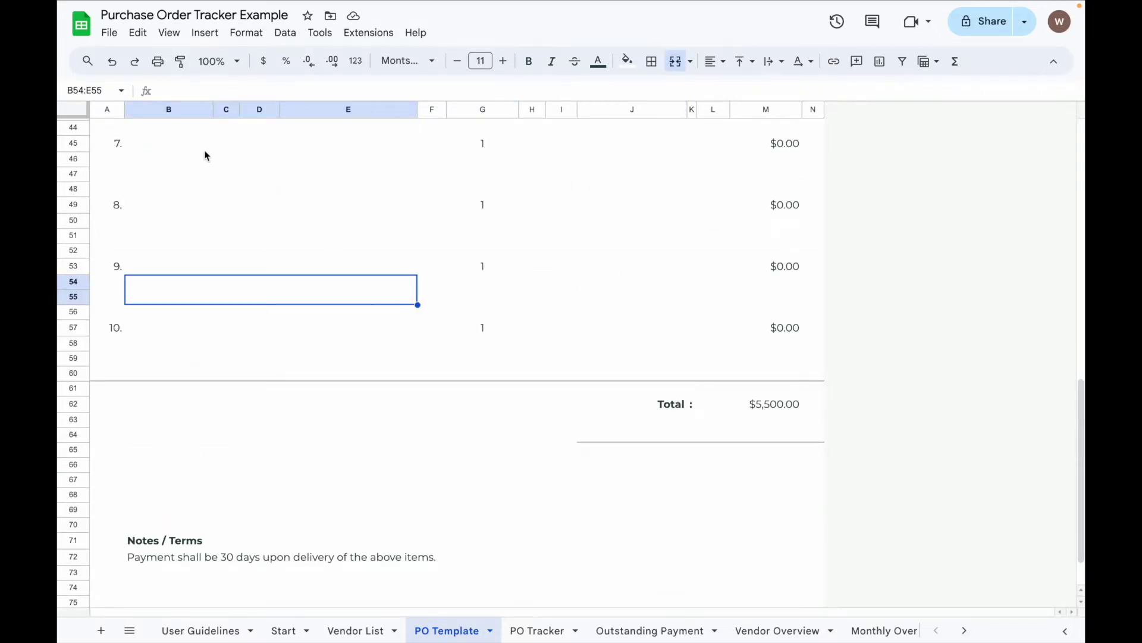
Download the purchase order as a PDF (.pdf).
left_click(110, 32)
mouse_move(178, 201)
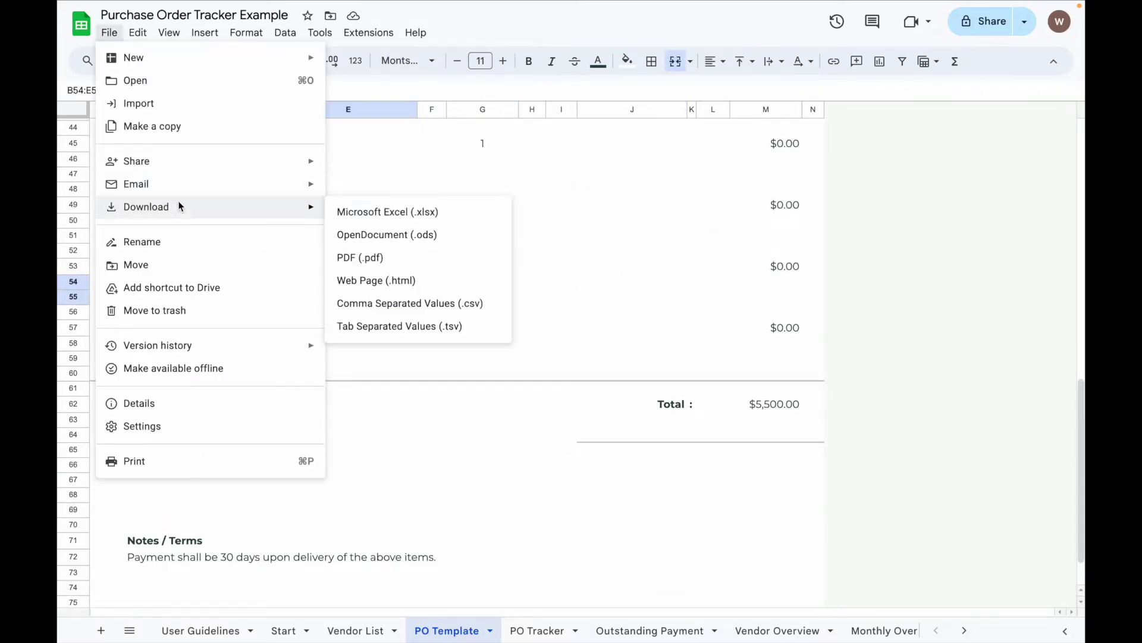
left_click(398, 263)
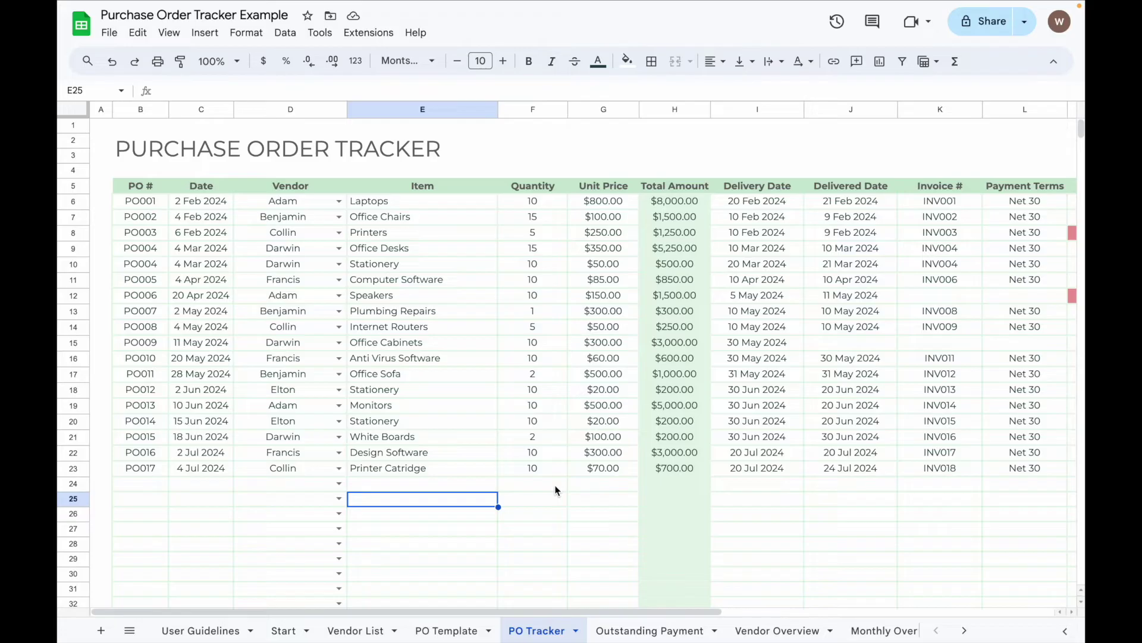
left_click(147, 202)
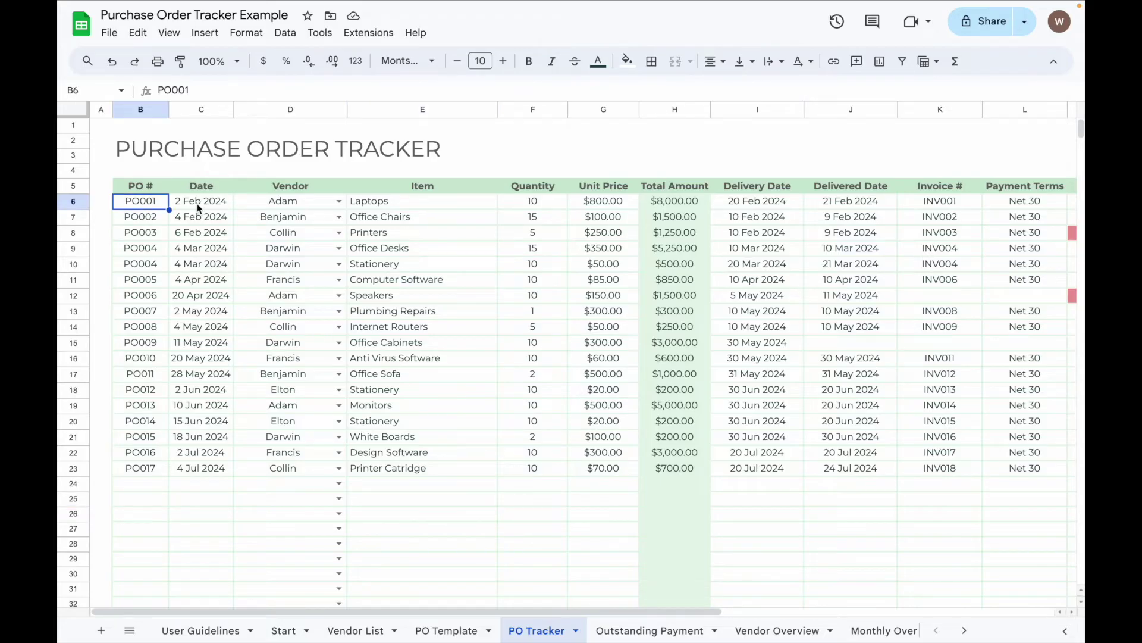
left_click(321, 201)
left_click(338, 201)
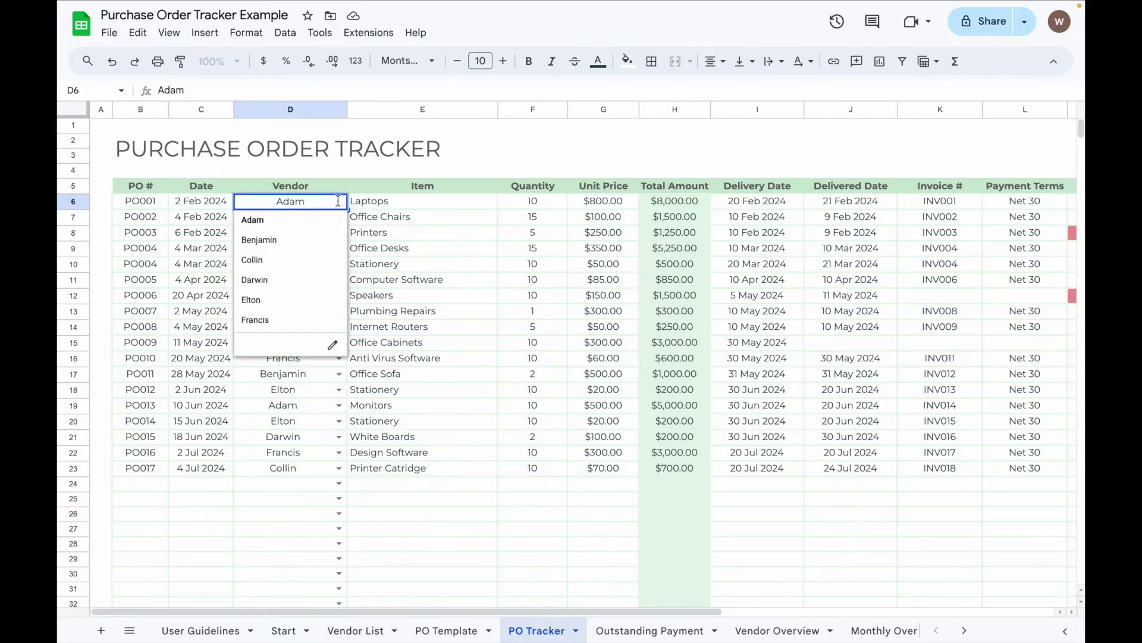
left_click(386, 206)
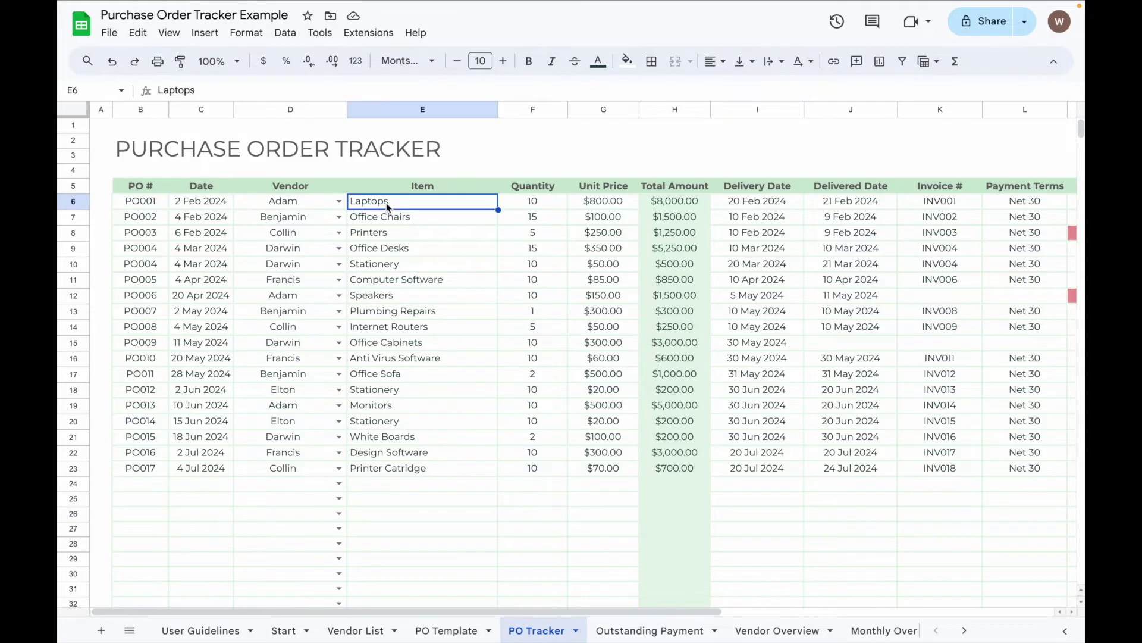
left_click(520, 201)
left_click(594, 200)
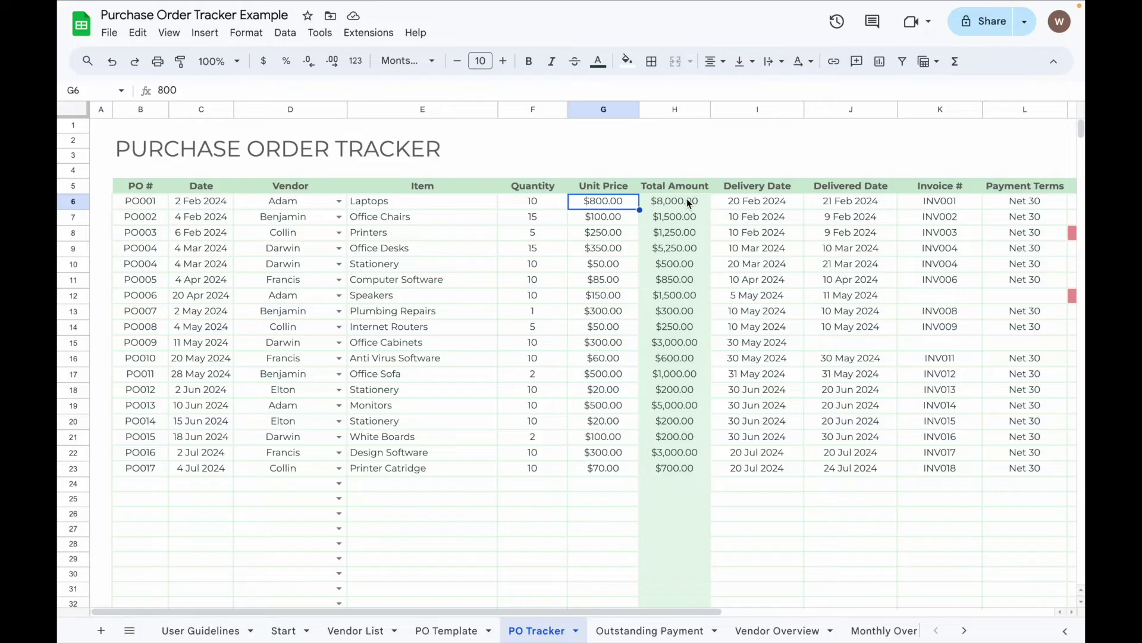
left_click(776, 207)
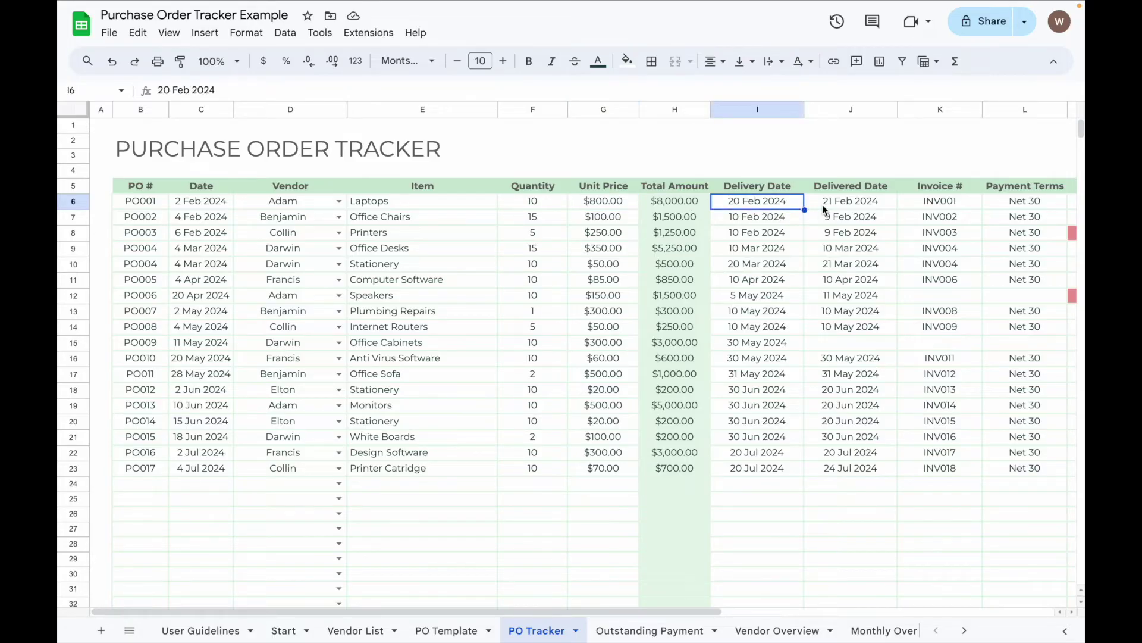
left_click(851, 201)
scroll(851, 202, "right", 5)
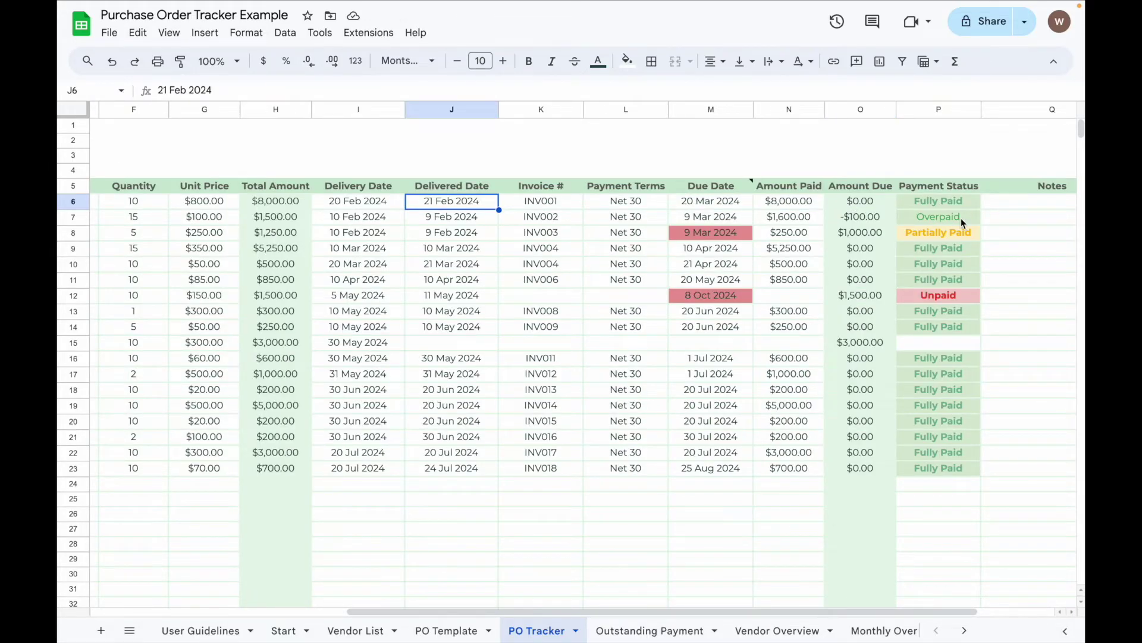
left_click(551, 203)
left_click(634, 200)
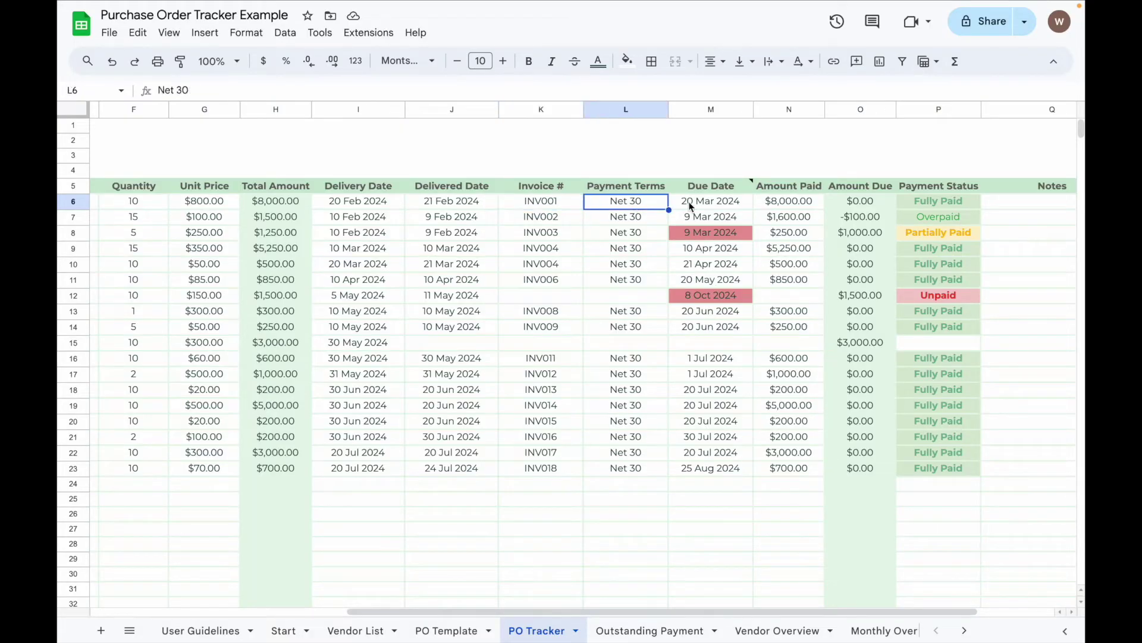
left_click(691, 206)
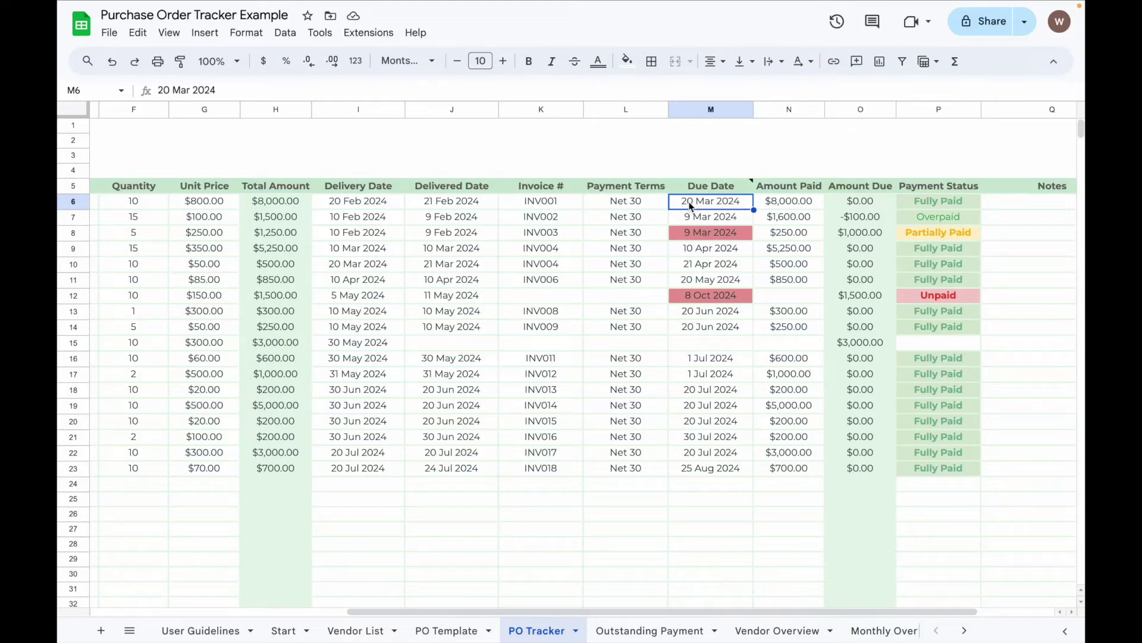
left_click(770, 205)
scroll(416, 238, "left", 5)
left_click(142, 248)
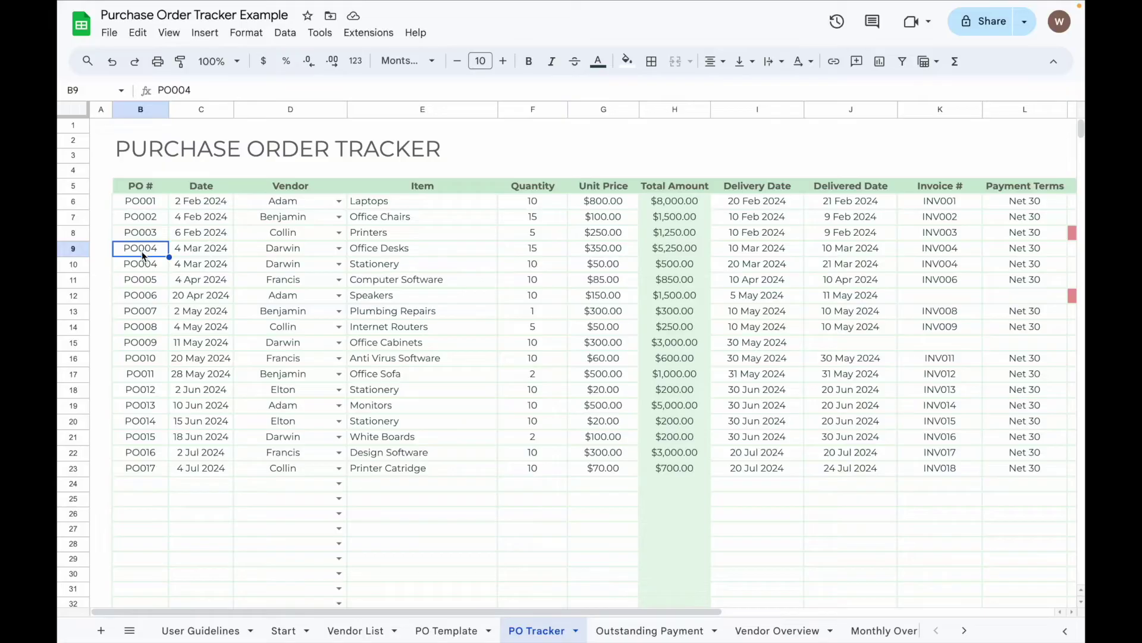
Select the two PO004 rows (9–10) on PO Tracker and scroll right to view their payment columns.
left_click_drag(142, 251, 141, 263)
key("shift+space")
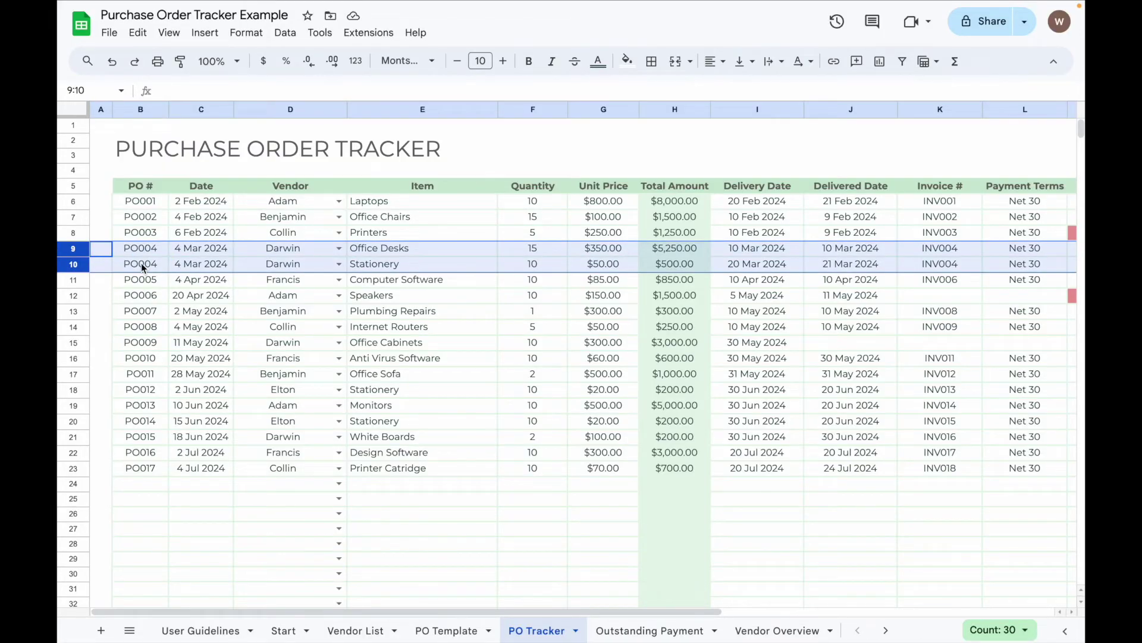
scroll(390, 268, "right", 3)
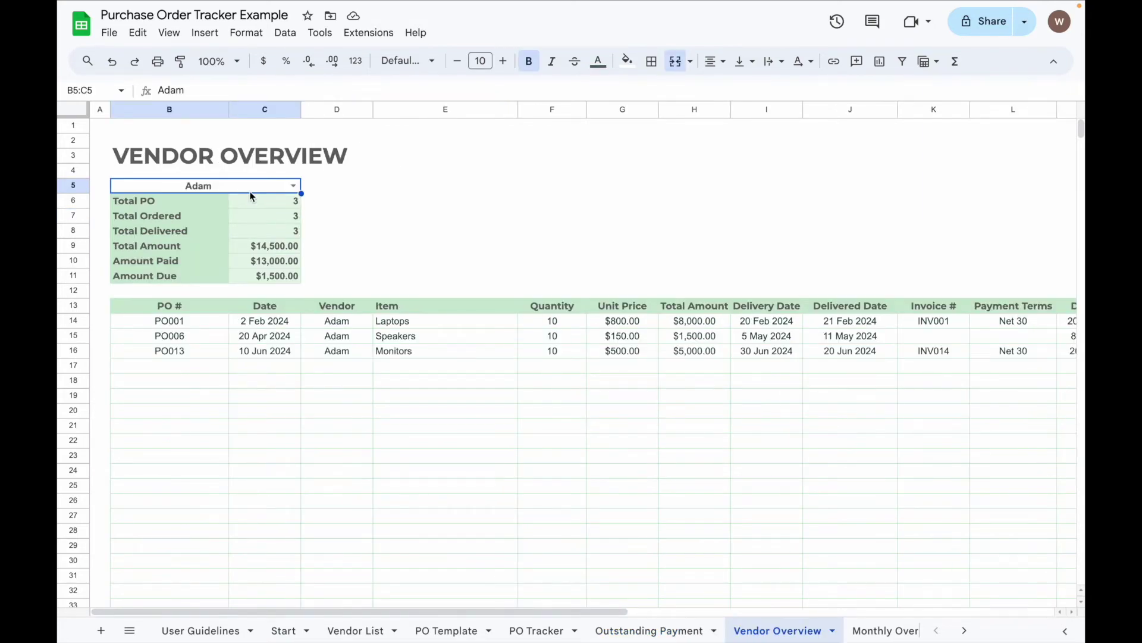
Choose Collin in the Vendor Overview's B5 dropdown, then move on to the Monthly Overview sheet.
left_click(294, 187)
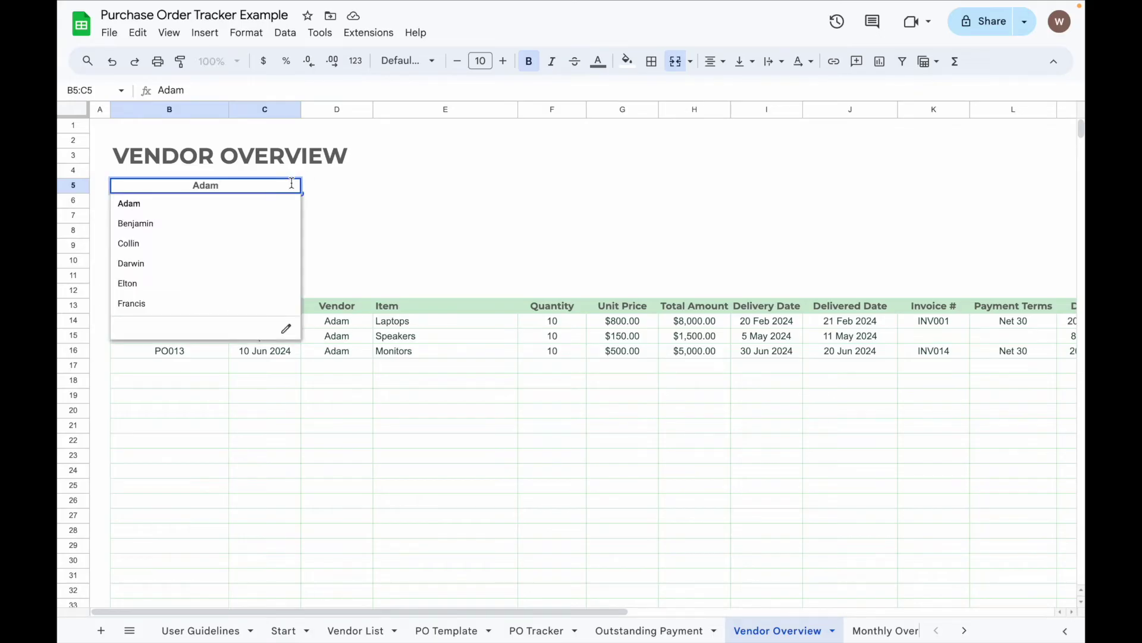
left_click(158, 254)
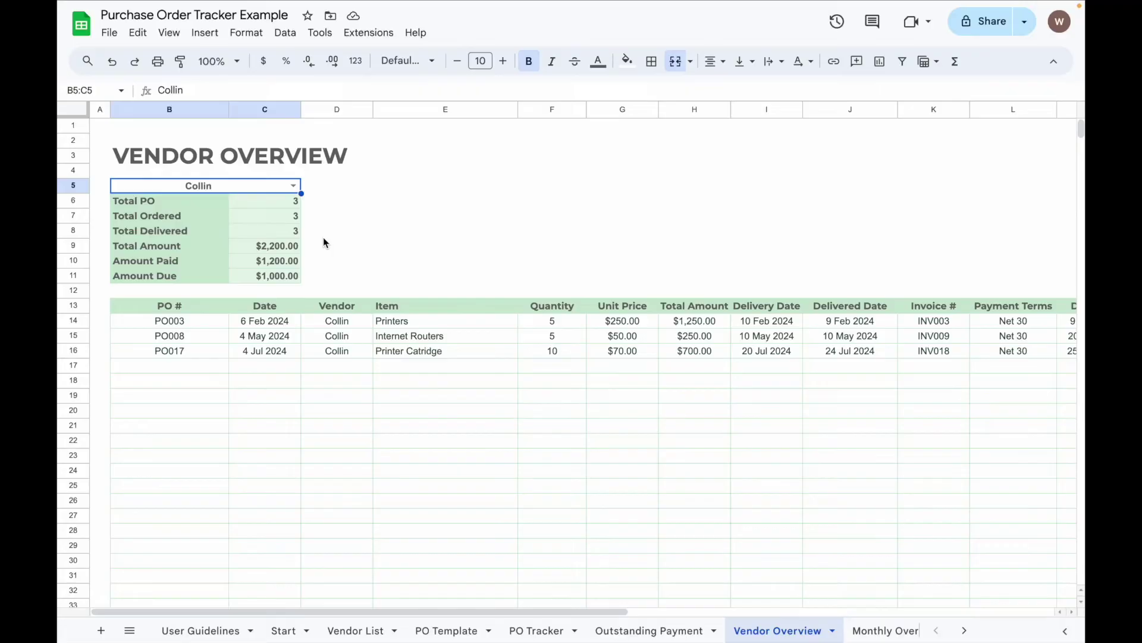
key("ctrl+shift+Page_Down")
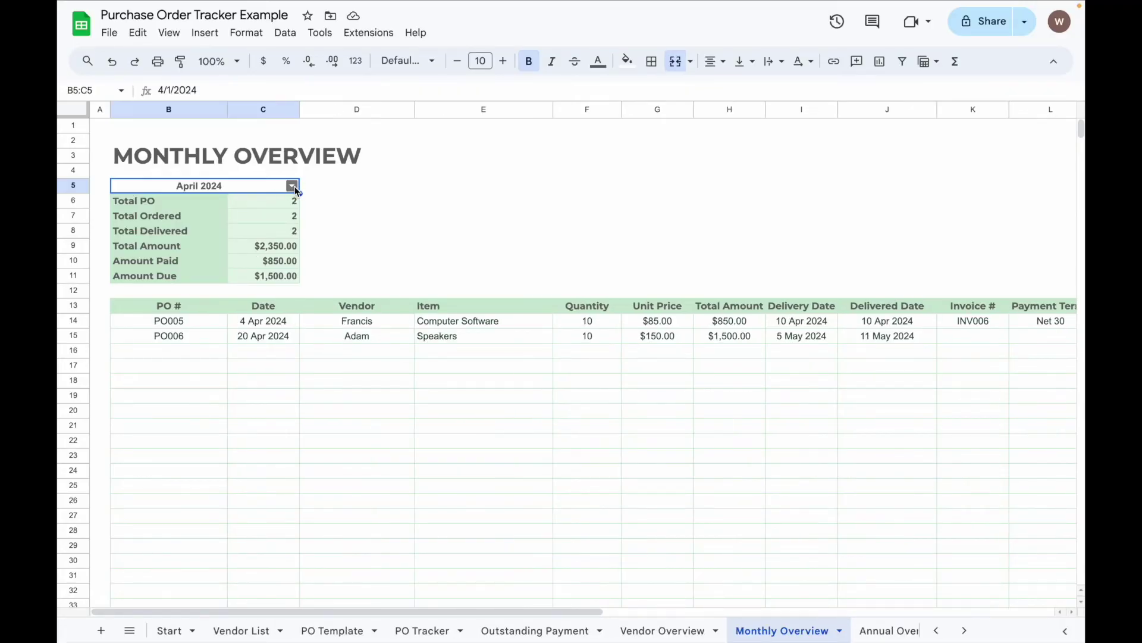
Choose Mar 2024 in the Monthly Overview's B5 dropdown, then move on to the Annual Overview sheet.
left_click(293, 186)
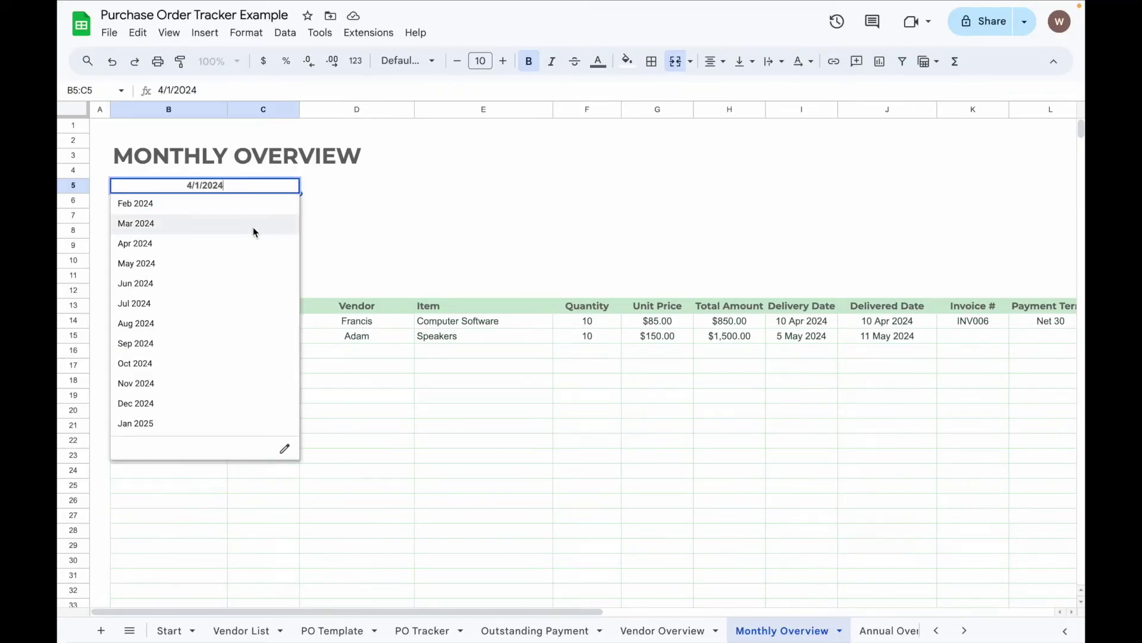
left_click(239, 223)
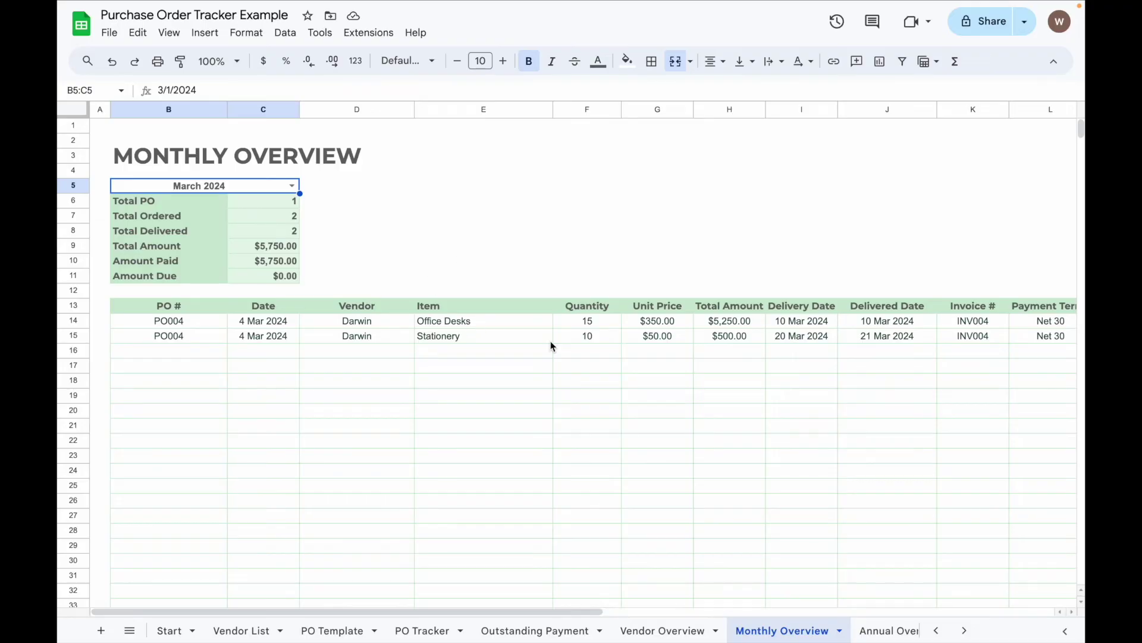
key("ctrl+shift+Page_Down")
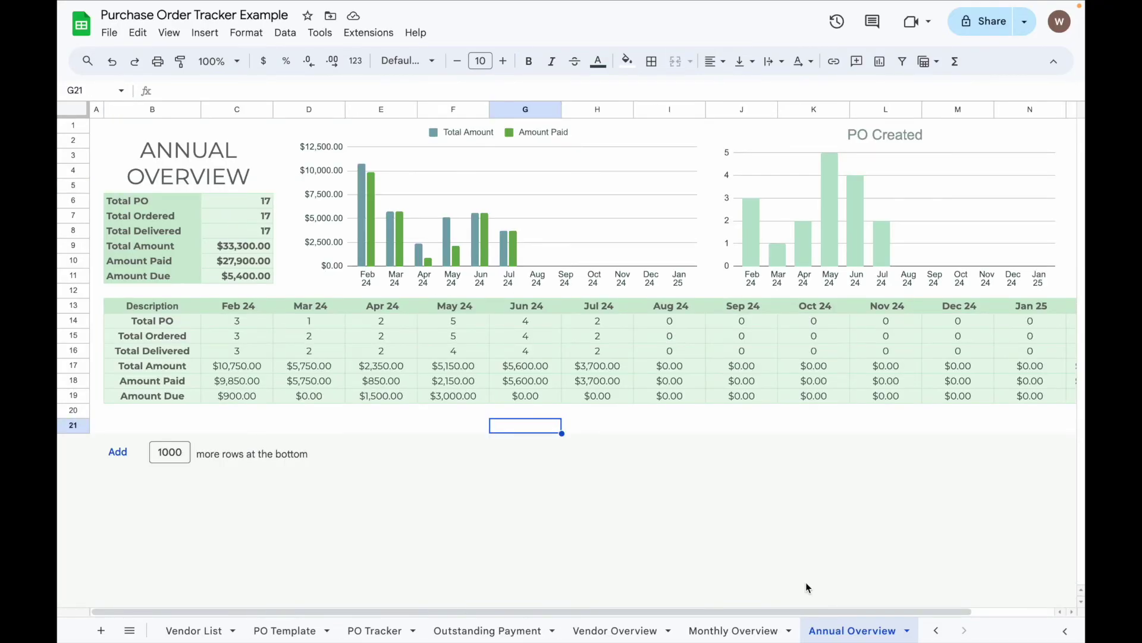